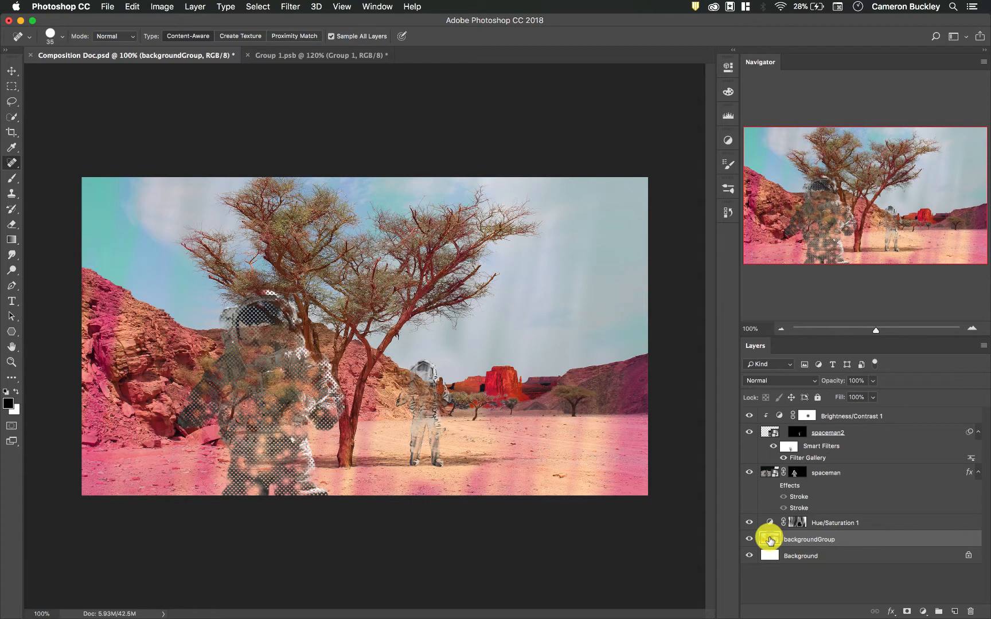
# - Open the contents of the backgroundGroup smart object and look over the layers inside Group 1
pyautogui.doubleClick(770, 539)
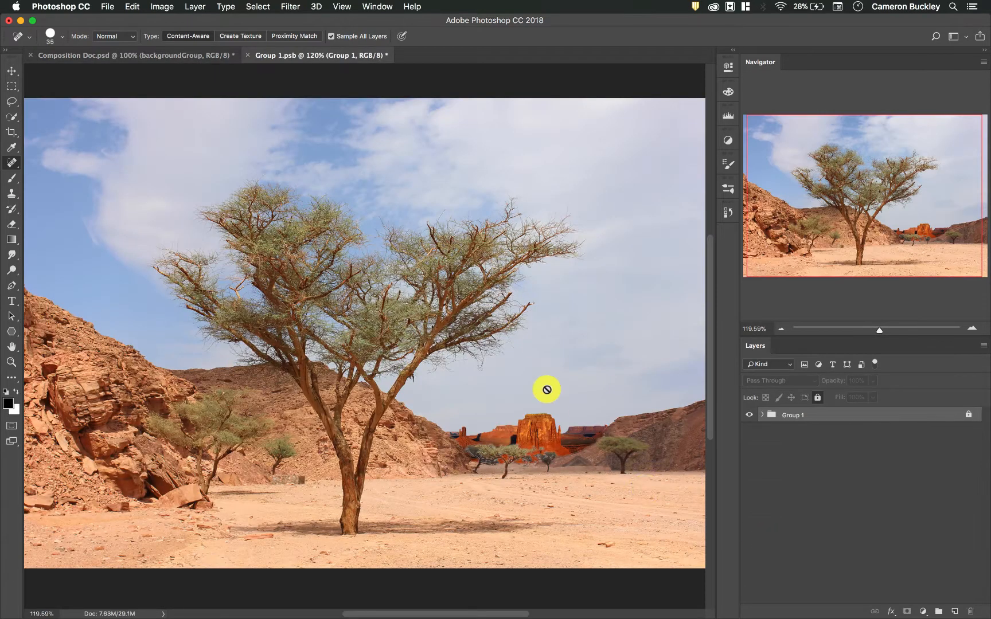
pyautogui.hscroll(4, 402, 348)
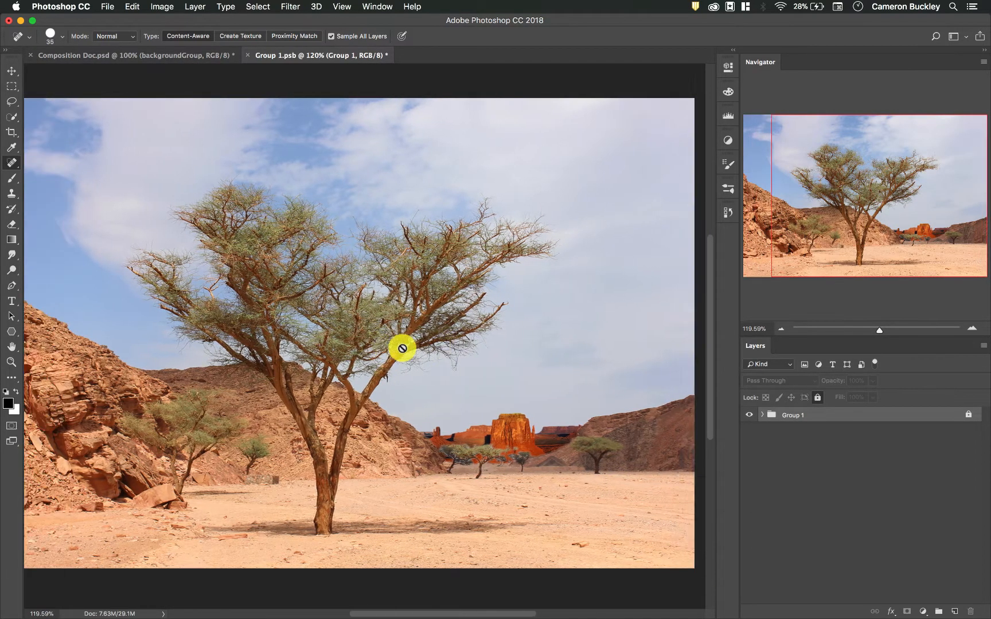
pyautogui.hscroll(-4, 402, 348)
pyautogui.click(762, 414)
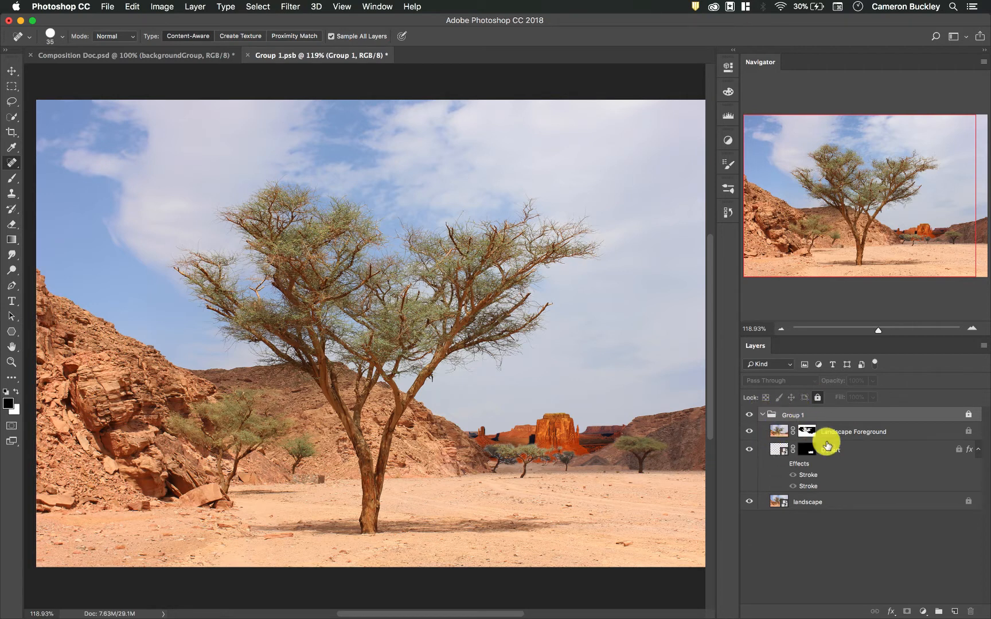
pyautogui.click(761, 415)
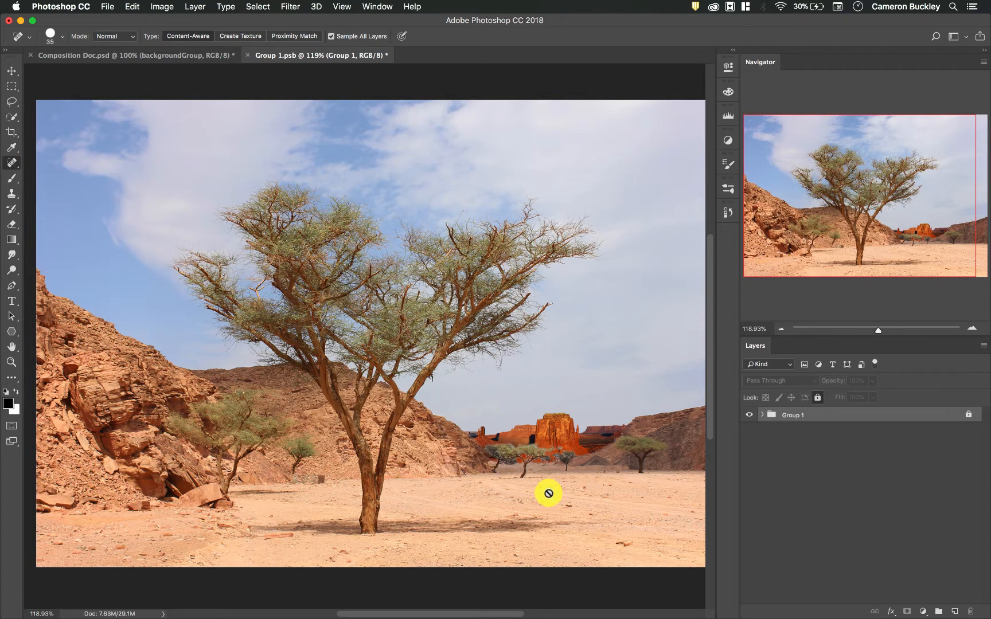
# - Expand Group 1 and lock the whole group against editing
pyautogui.scroll(-3, 549, 493)
pyautogui.hscroll(5, 549, 493)
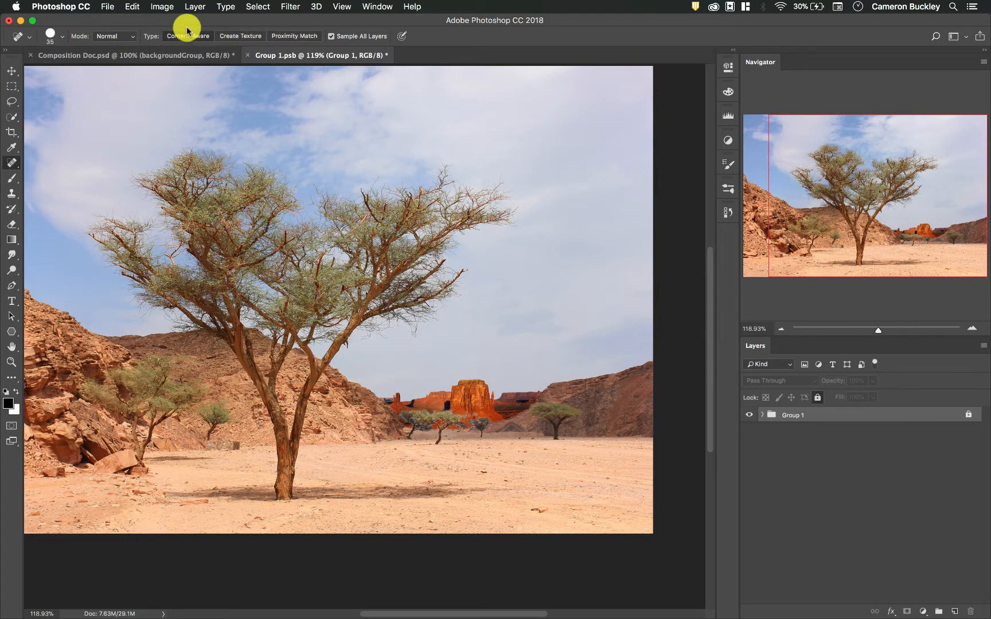
pyautogui.click(331, 37)
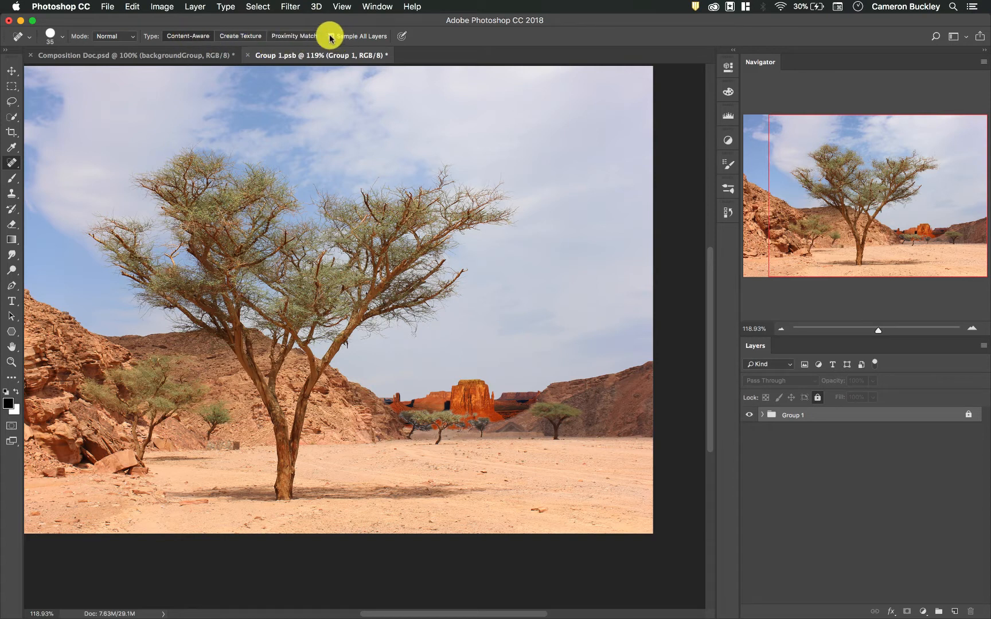
pyautogui.click(764, 415)
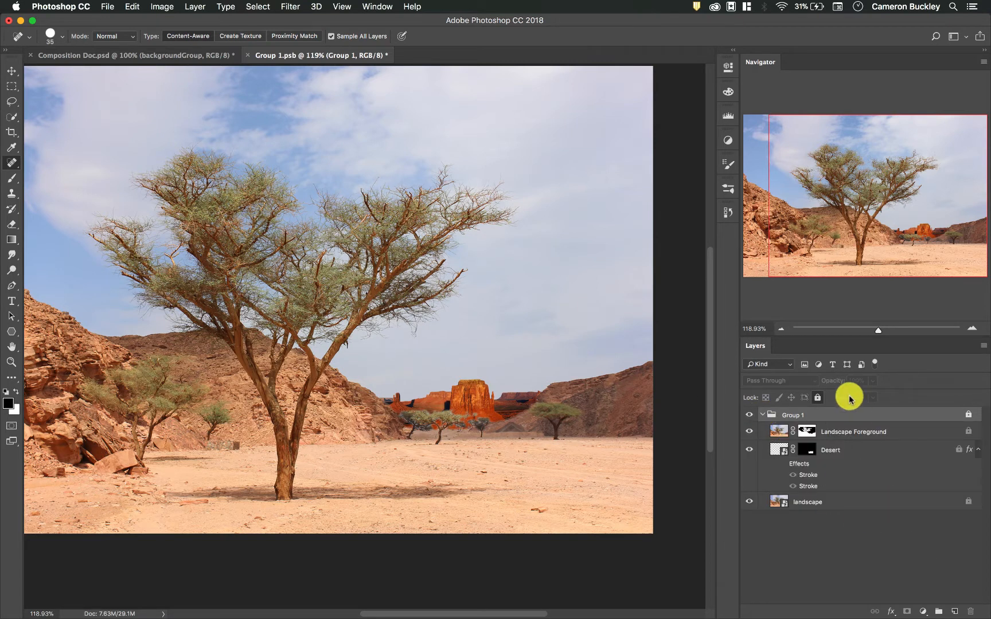
pyautogui.click(783, 433)
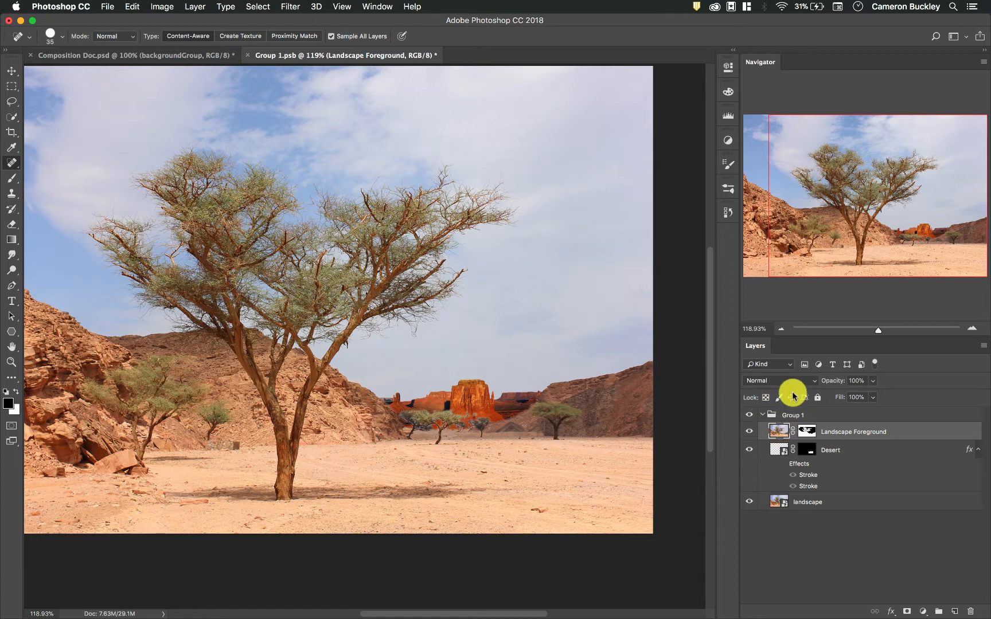
pyautogui.click(802, 415)
pyautogui.click(817, 397)
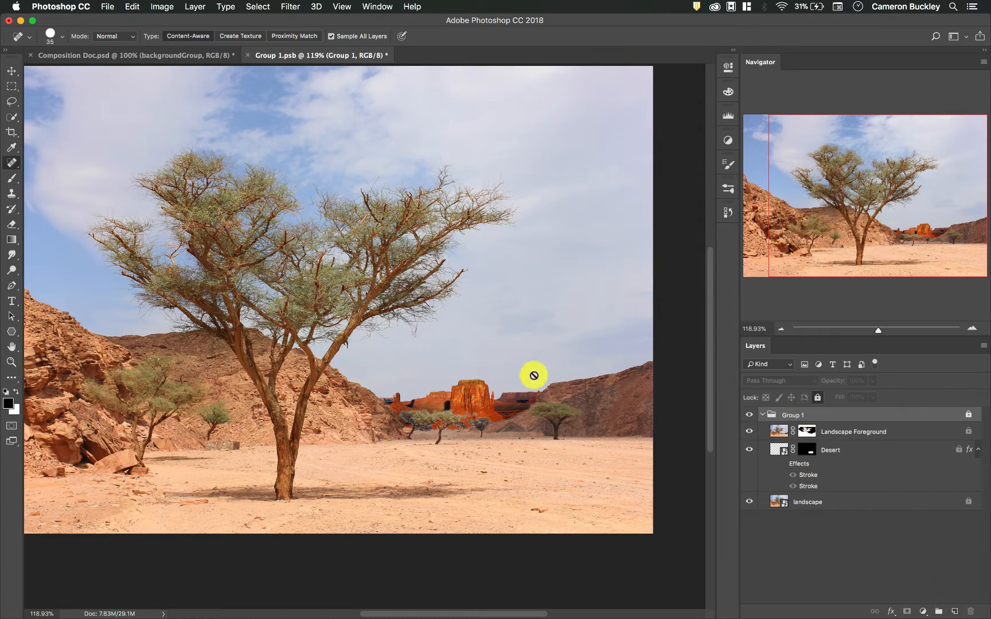
# - Create a new layer named "spotHealingBrush LAyer" and move it out of Group 1 to the top of the layer stack
pyautogui.click(195, 7)
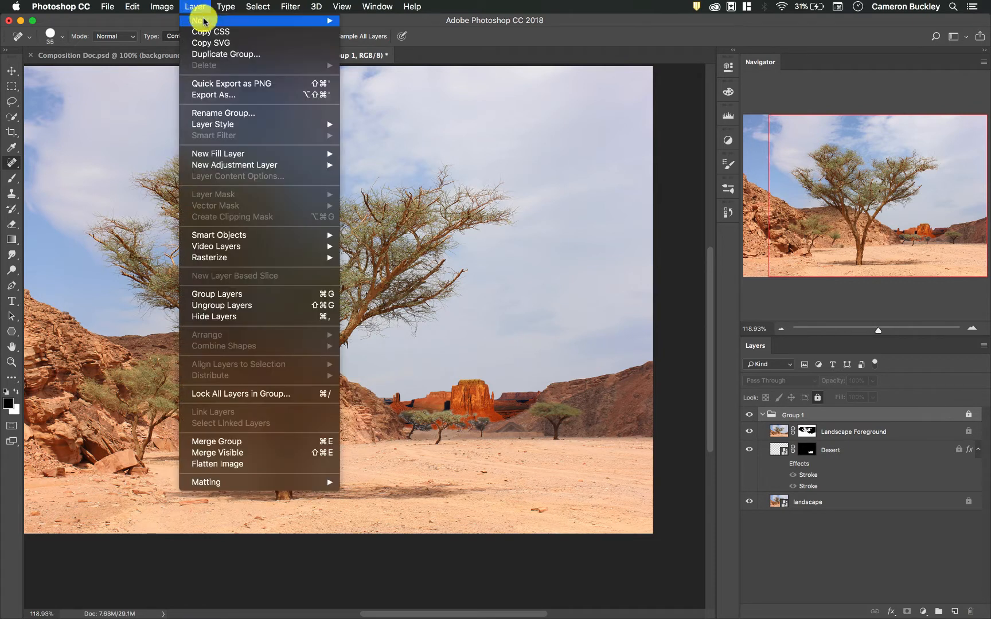
pyautogui.moveTo(229, 20)
pyautogui.click(365, 25)
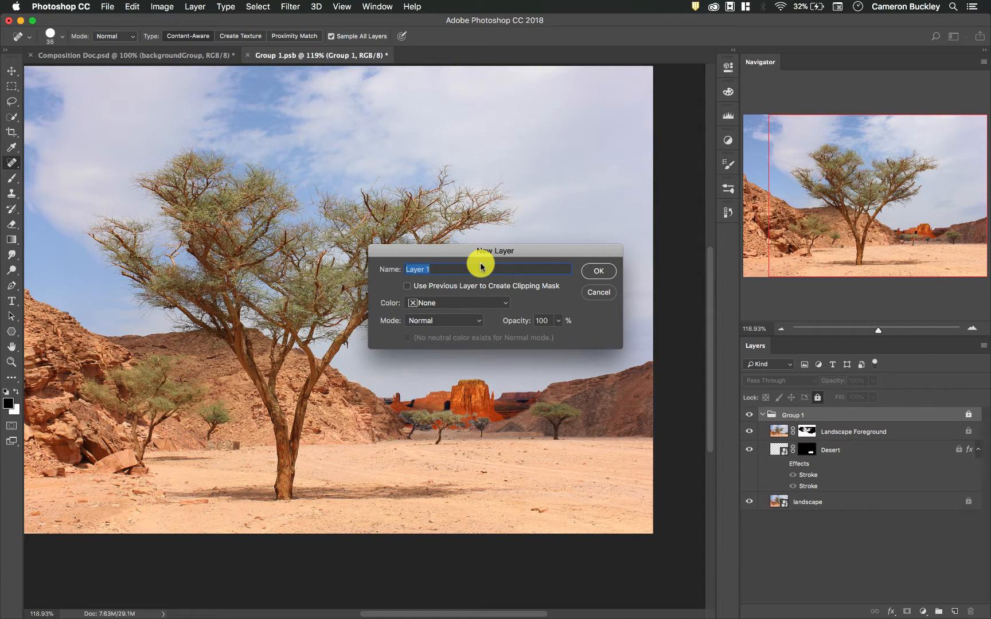
pyautogui.write('spotHealing')
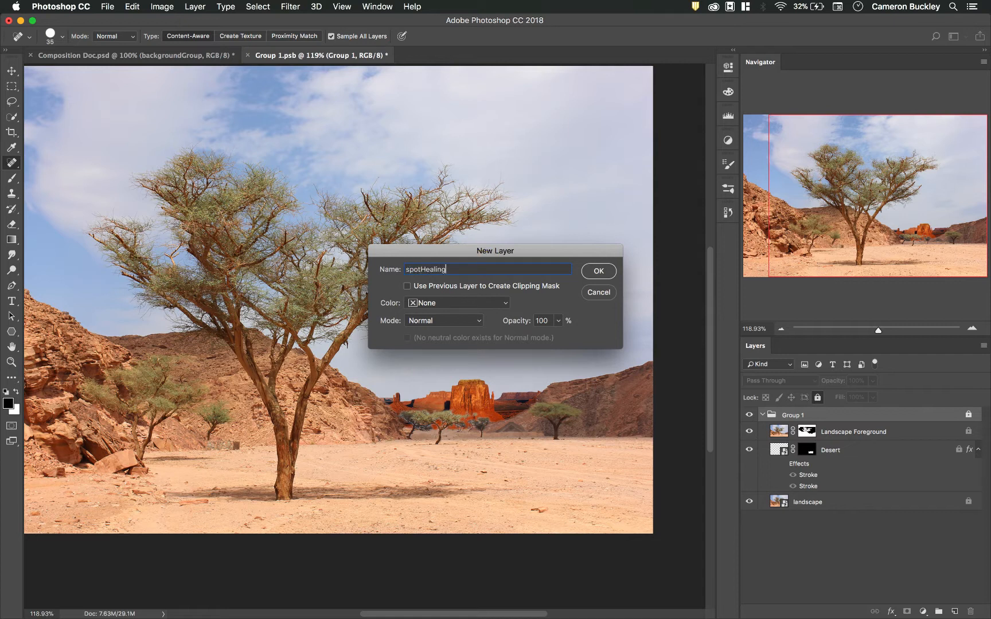
pyautogui.write('Brush LAyer')
pyautogui.click(598, 270)
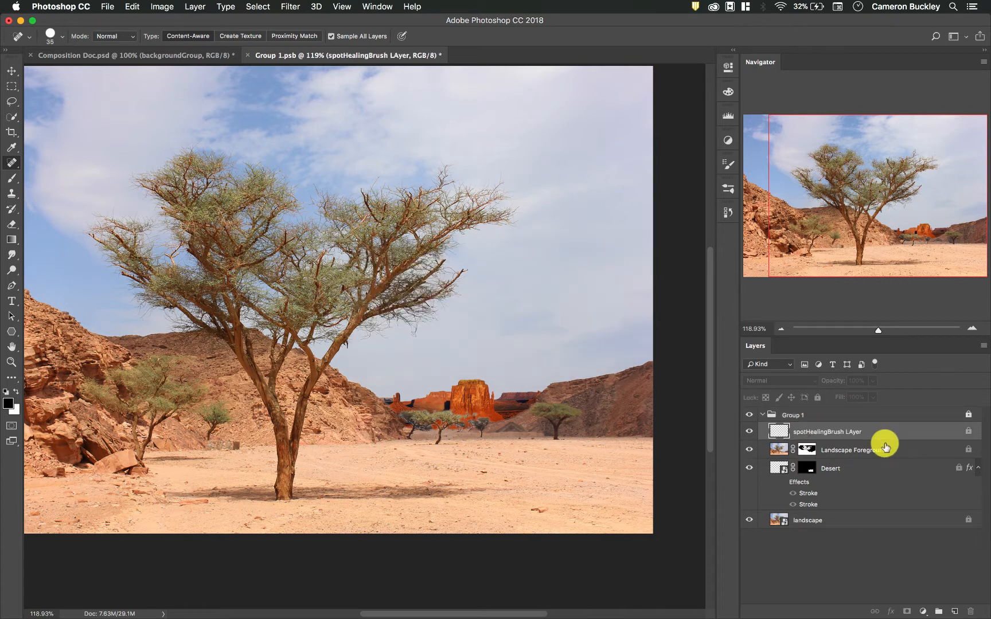
pyautogui.moveTo(794, 431); pyautogui.dragTo(815, 408)
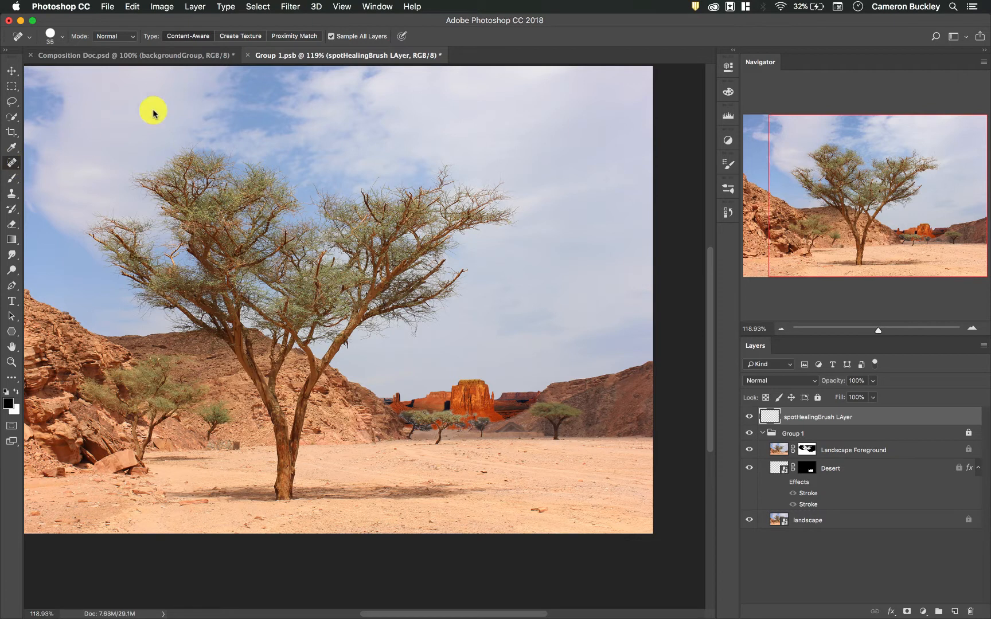
# - Turn Sample All Layers off and back on for the Spot Healing Brush
pyautogui.click(332, 38)
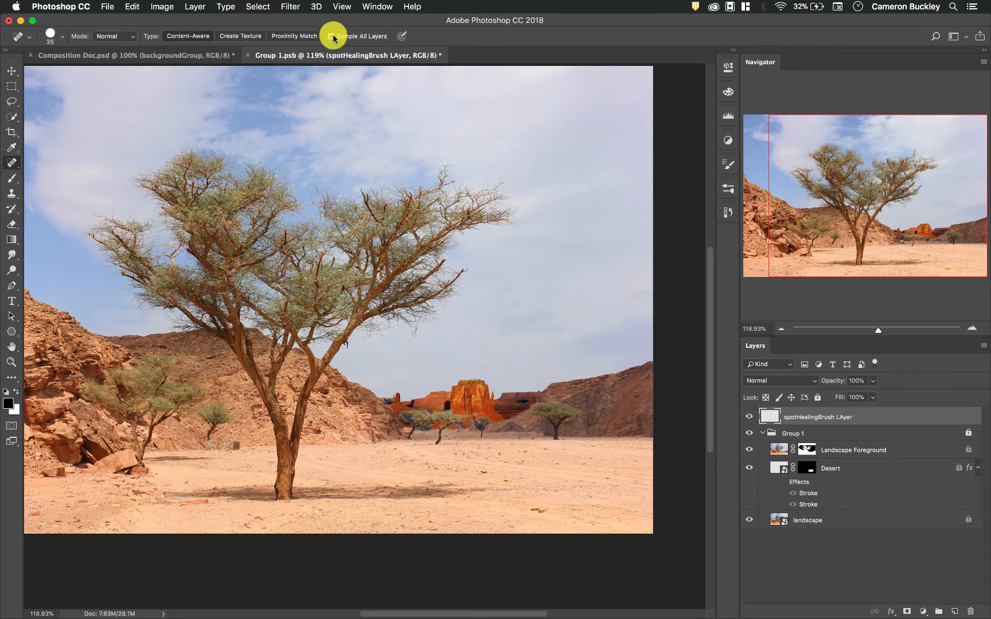
pyautogui.click(330, 36)
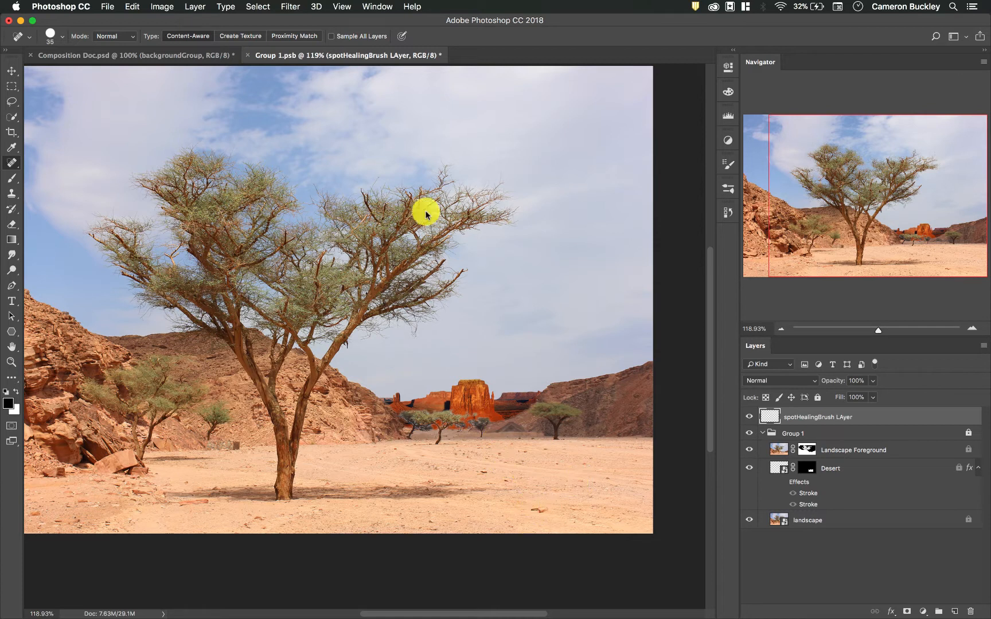
pyautogui.click(337, 37)
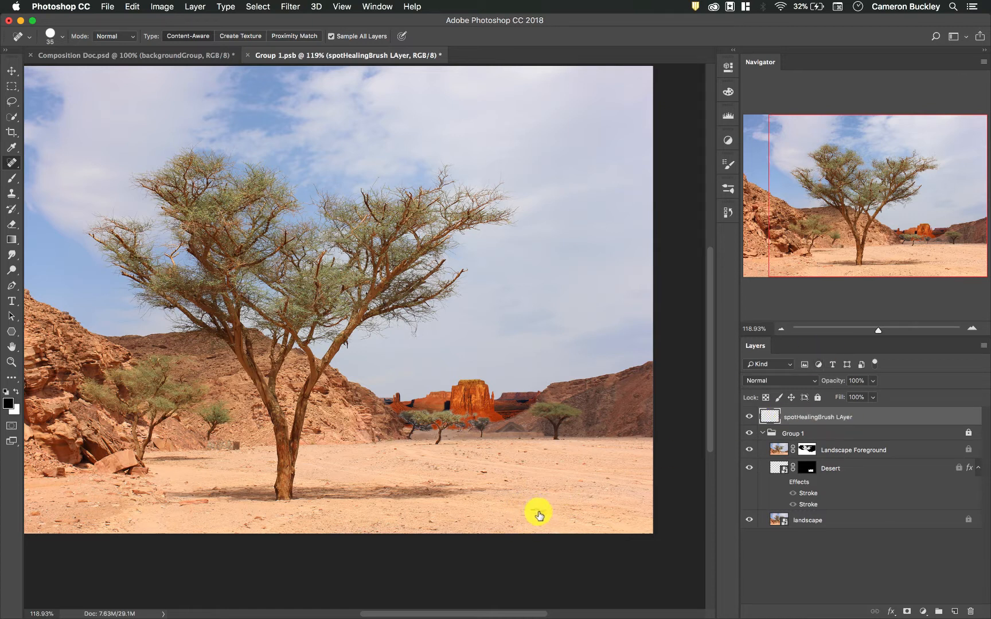
# - Remove the largest rock on the sand near the image's lower edge using a 60 px Spot Healing Brush
pyautogui.scroll(6, 539, 514)
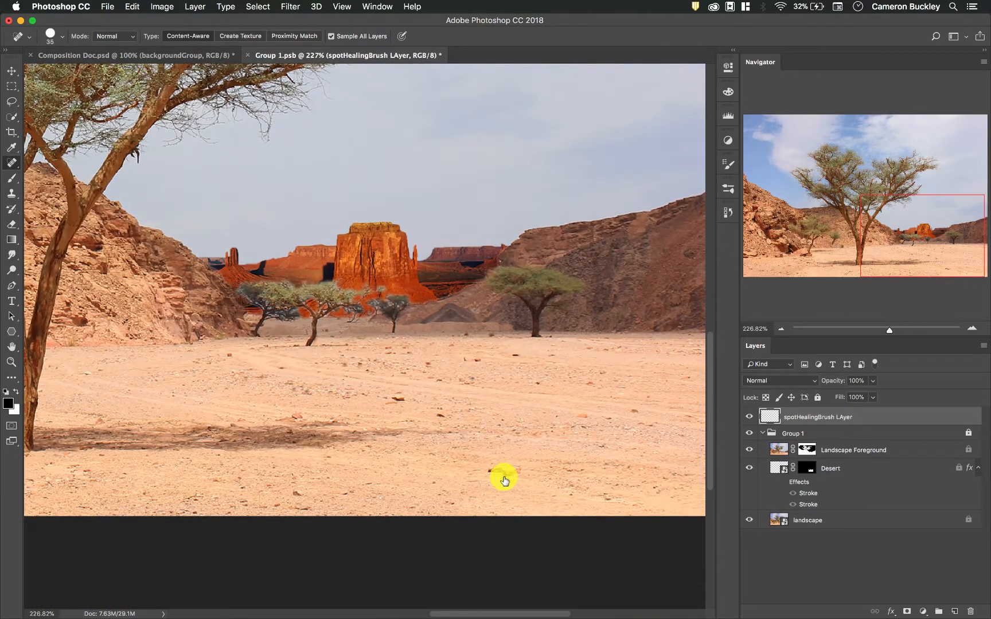
pyautogui.scroll(4, 505, 473)
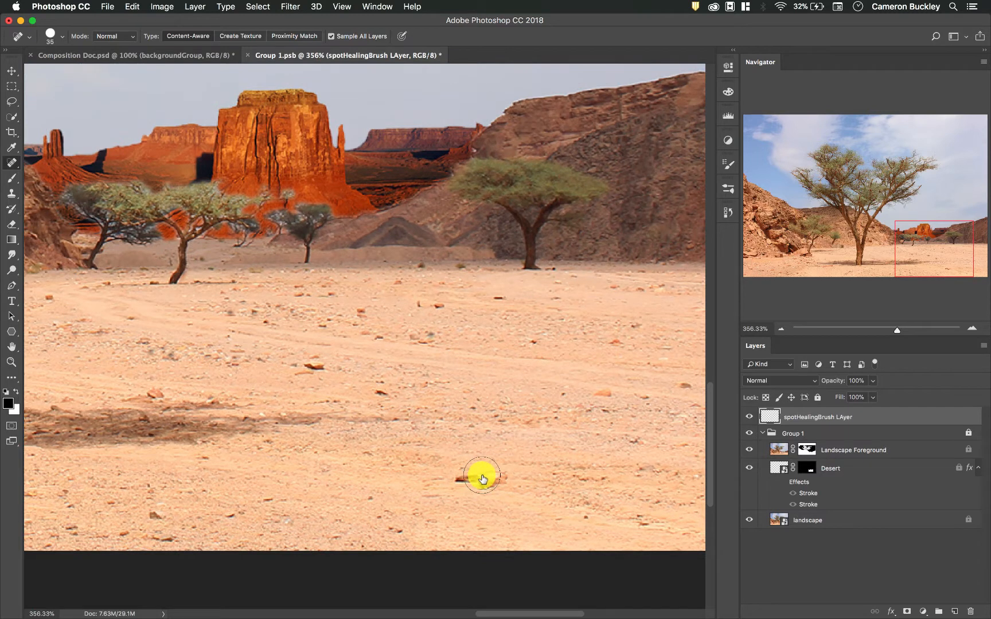
pyautogui.press(']')
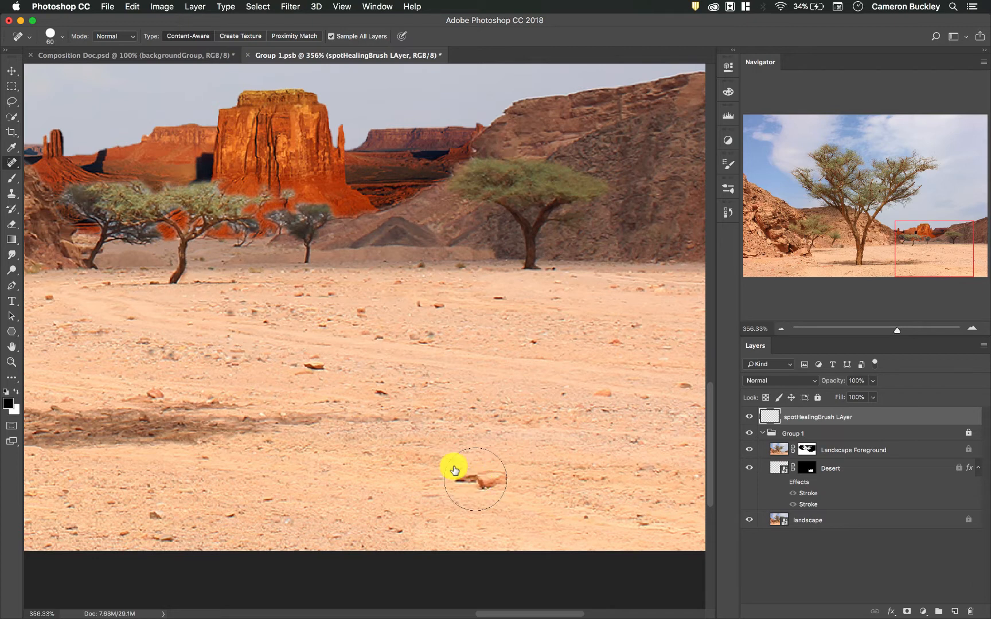
pyautogui.click(61, 37)
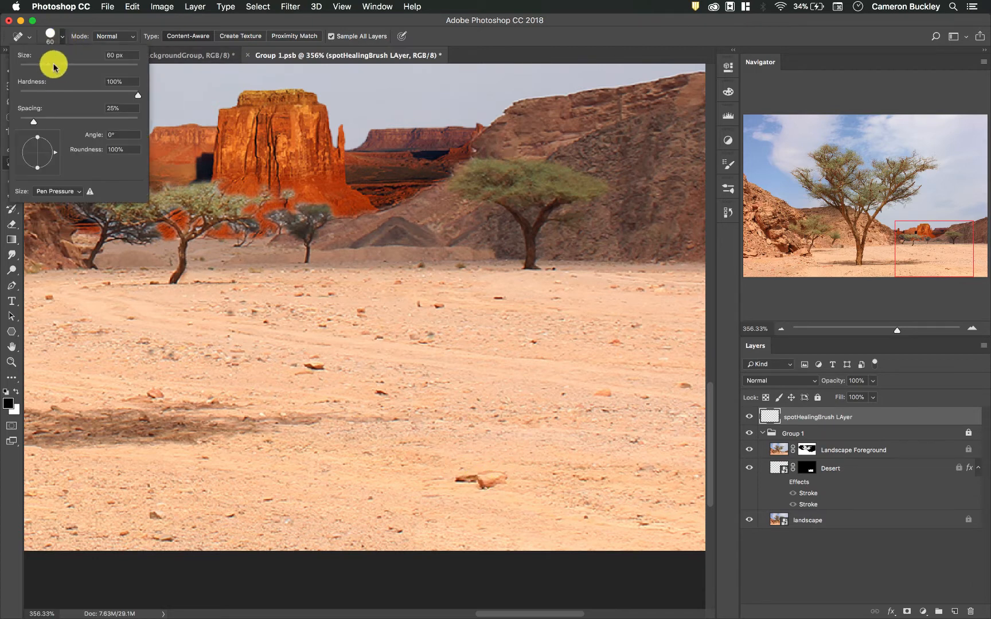
pyautogui.click(60, 39)
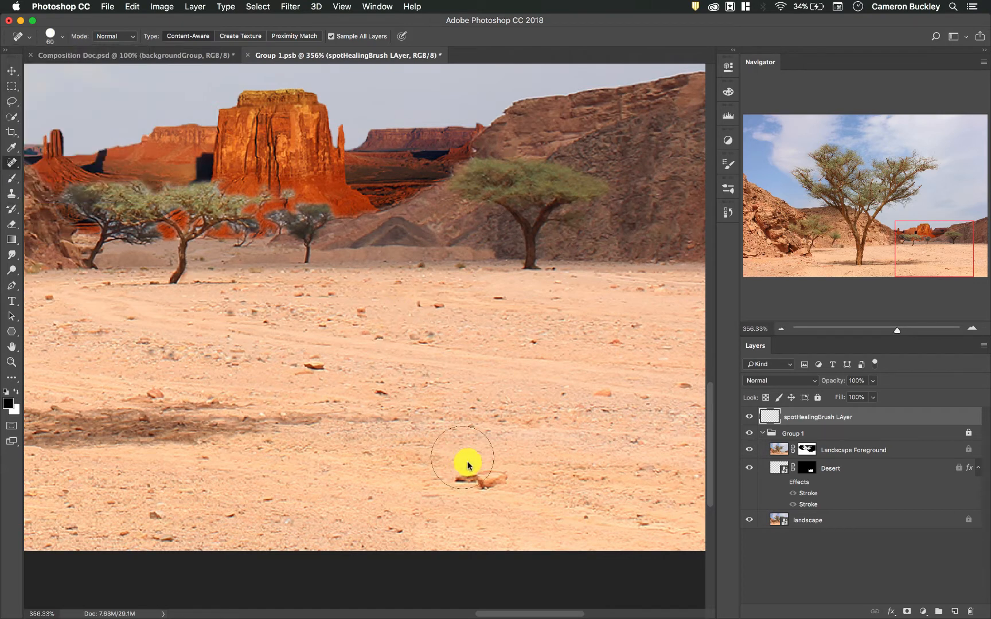
pyautogui.click(483, 476)
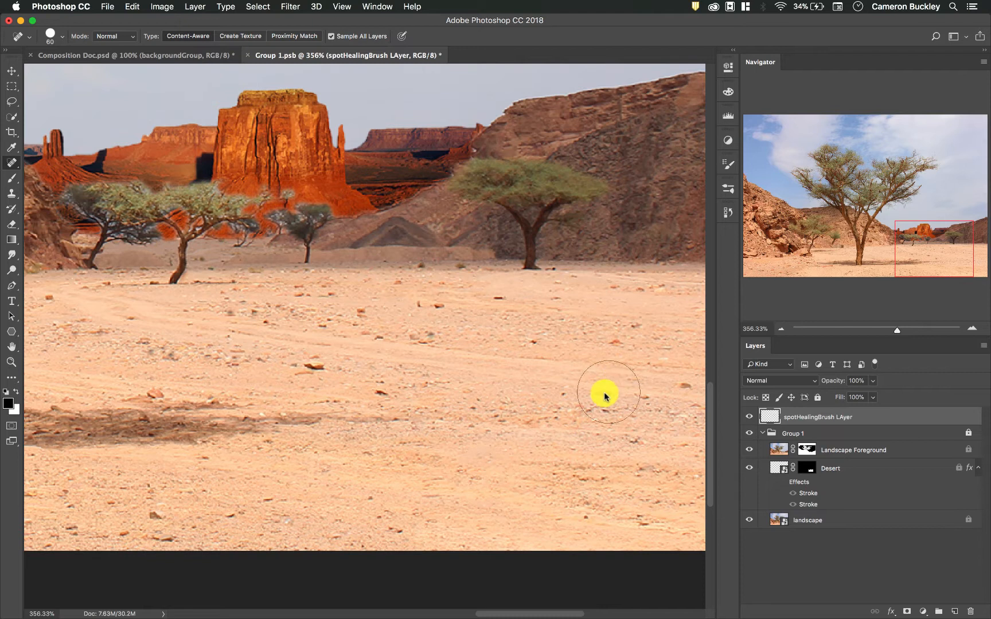
# - Heal the small dark stones scattered across the middle of the sand with 20 px and 10 px brushes
pyautogui.press('[')
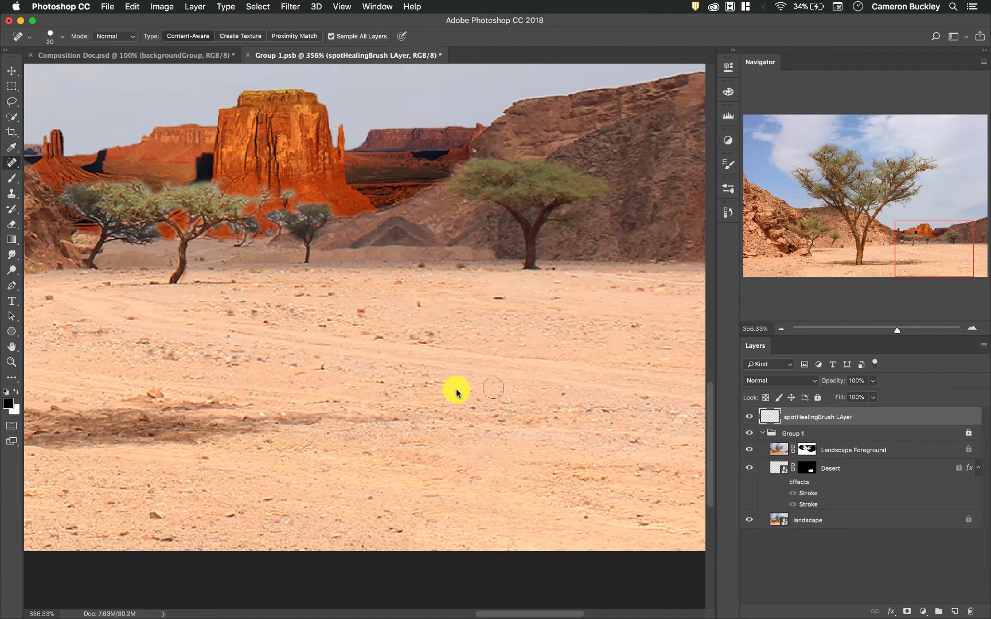
pyautogui.moveTo(208, 310); pyautogui.dragTo(367, 329)
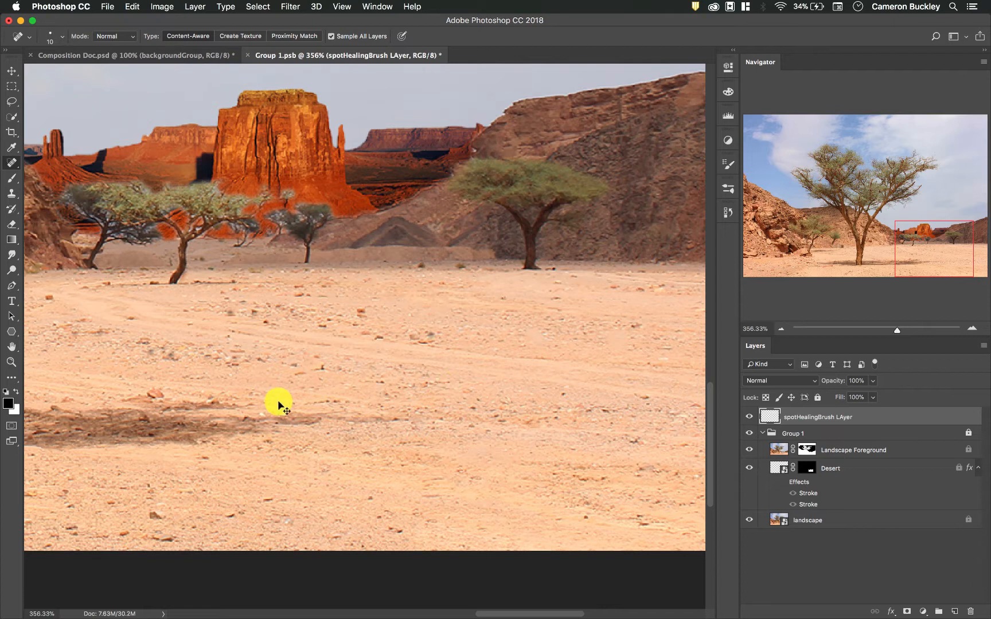
# - Heal the stones on the sand below the tree's shadow with a 30 px Spot Healing Brush
pyautogui.scroll(-3, 278, 405)
pyautogui.hscroll(-3, 278, 405)
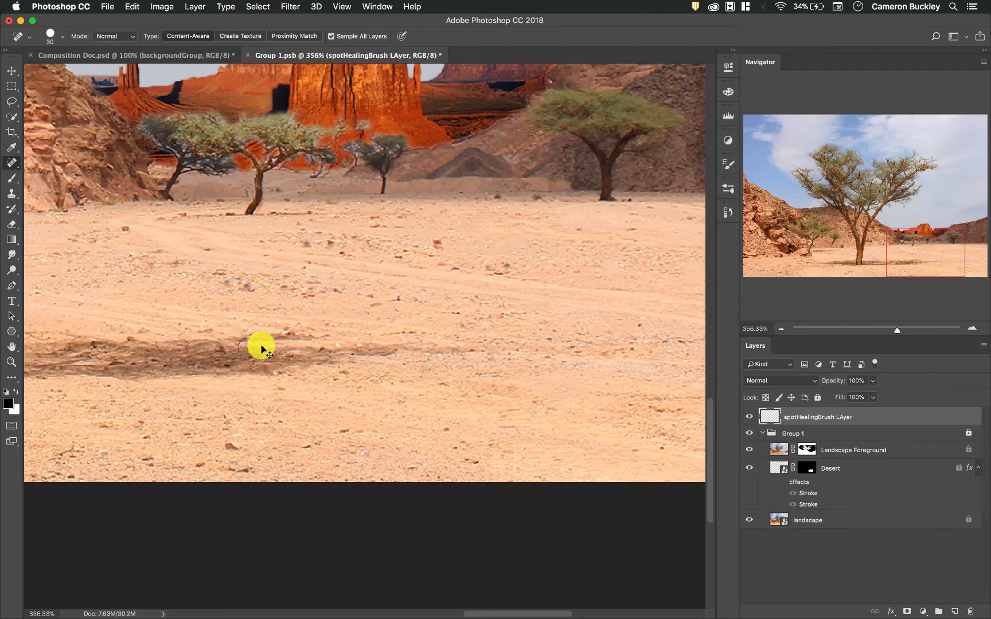
pyautogui.click(231, 448)
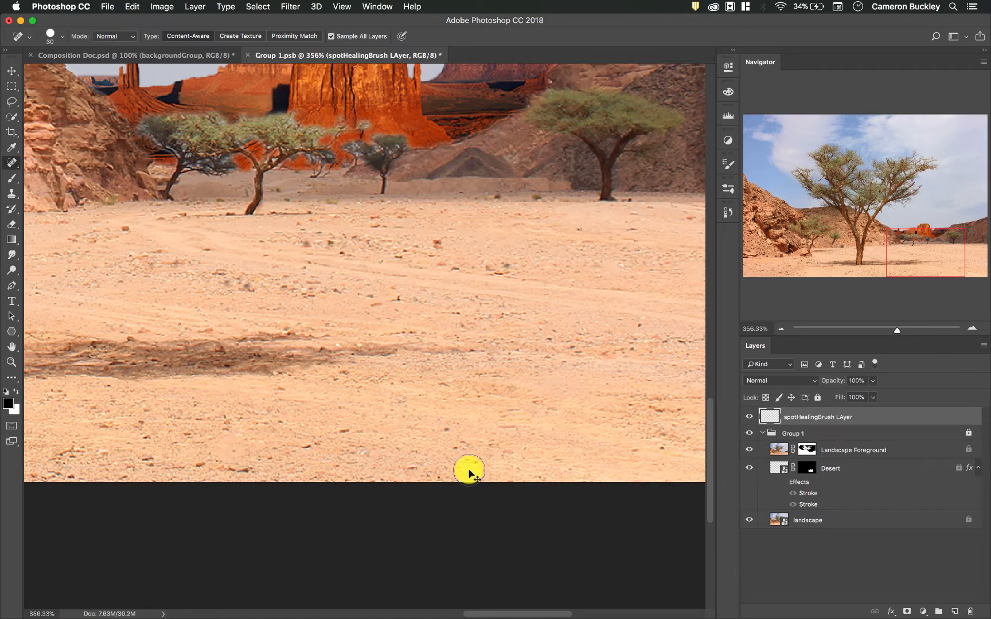
pyautogui.scroll(-1, 315, 442)
pyautogui.hscroll(-3, 314, 443)
pyautogui.scroll(3, 316, 441)
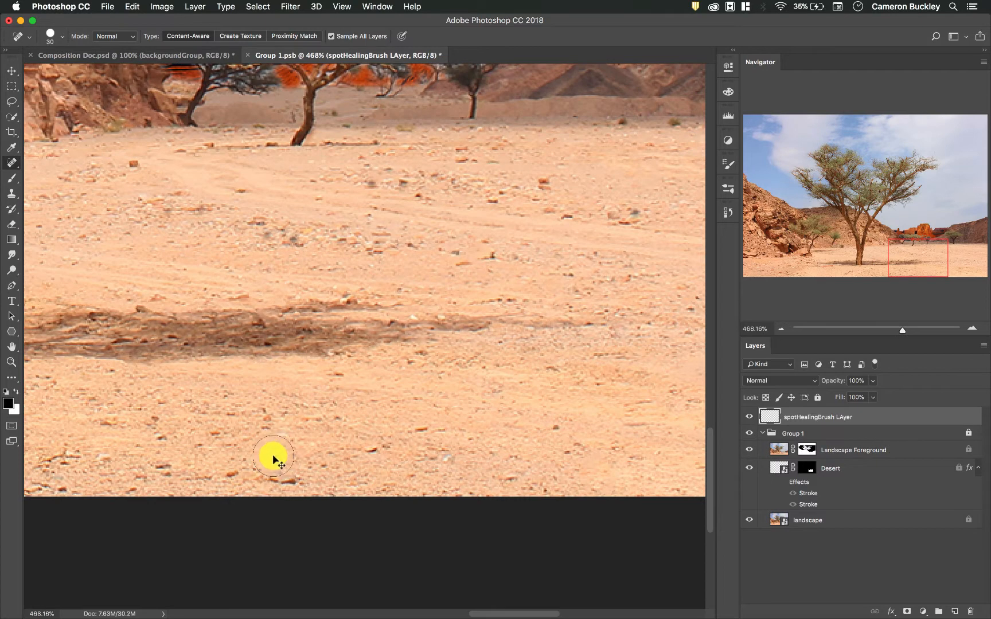
pyautogui.click(295, 450)
pyautogui.click(238, 465)
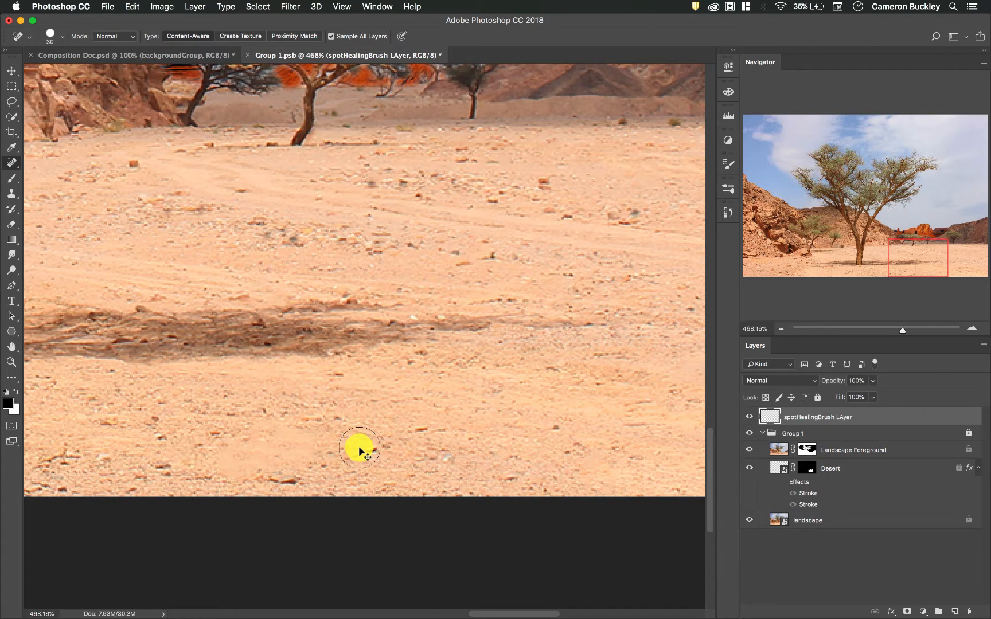
# - Heal a small stone on the sand below the rocky slope with a 25 px Spot Healing Brush
pyautogui.scroll(-2, 358, 449)
pyautogui.scroll(-4, 358, 449)
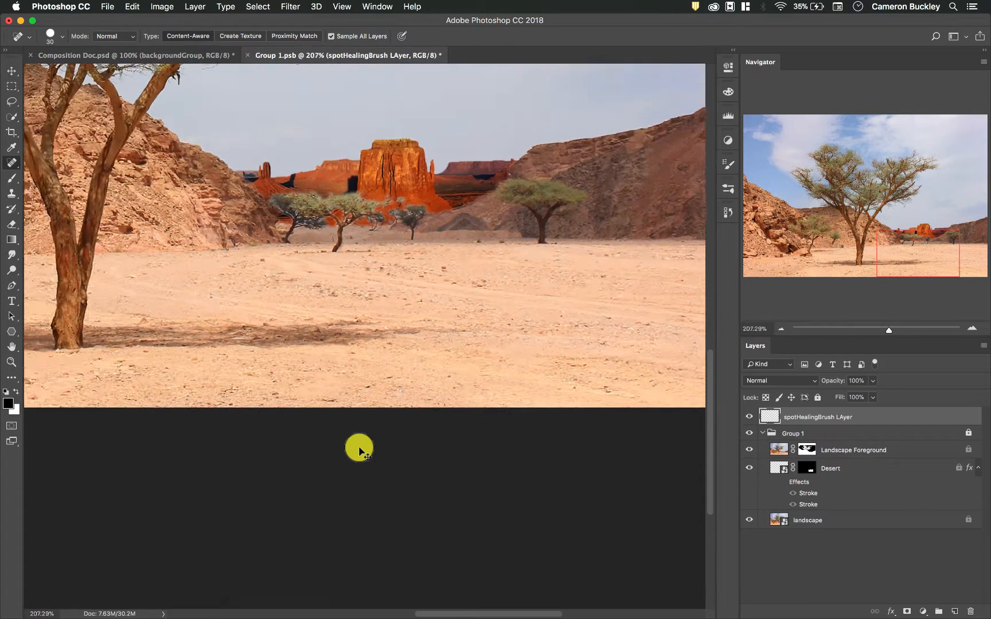
pyautogui.scroll(-2, 344, 335)
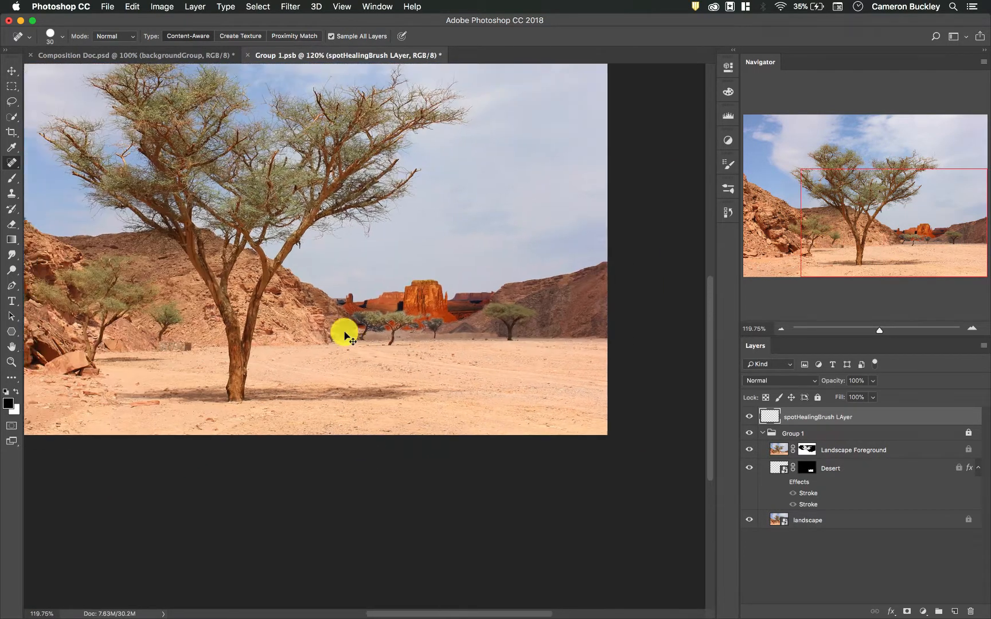
pyautogui.scroll(-2, 345, 340)
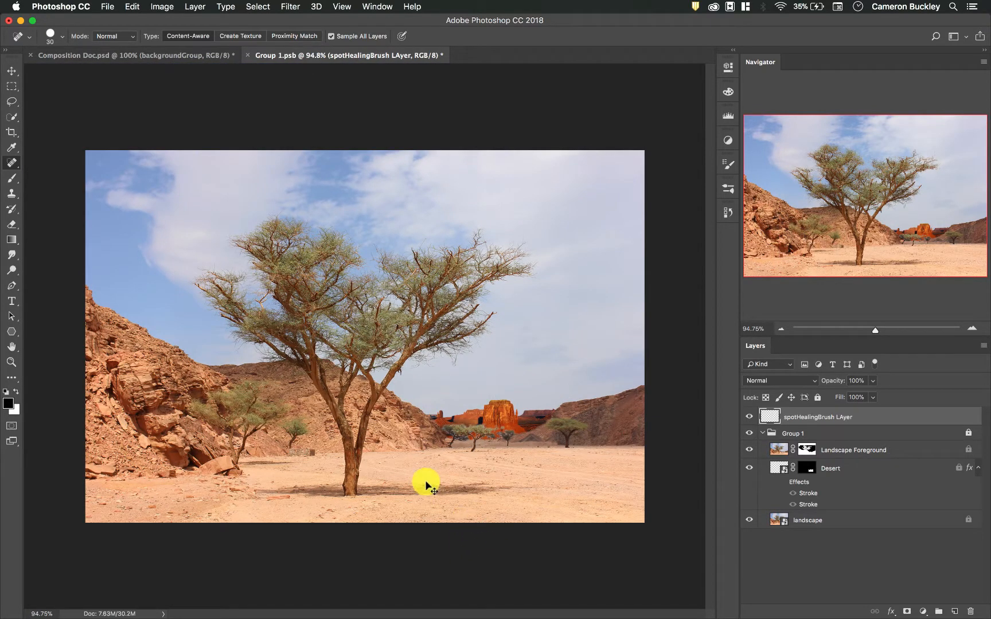
pyautogui.scroll(3, 173, 521)
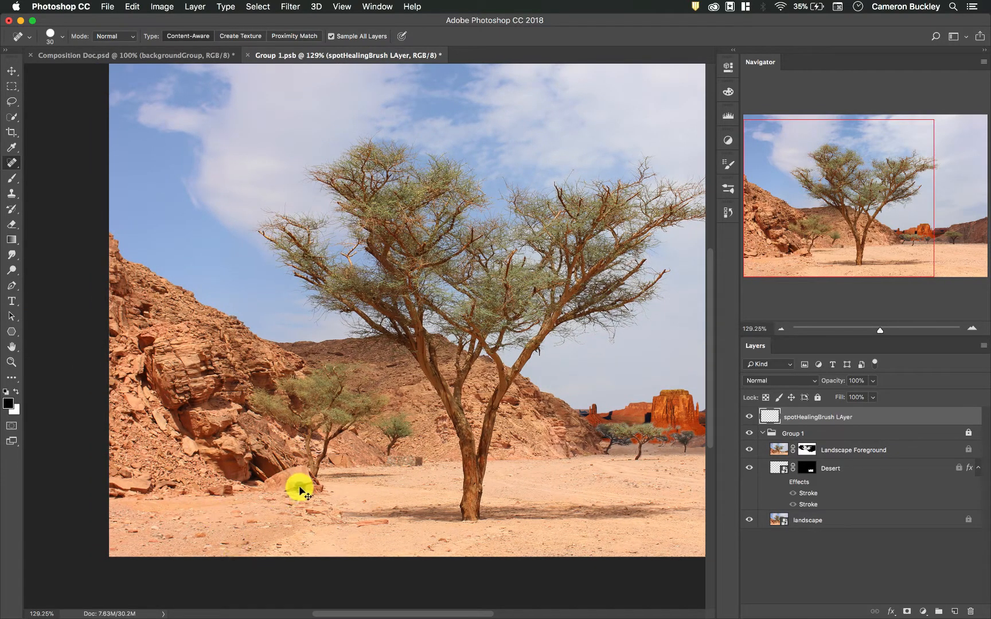
pyautogui.scroll(5, 302, 496)
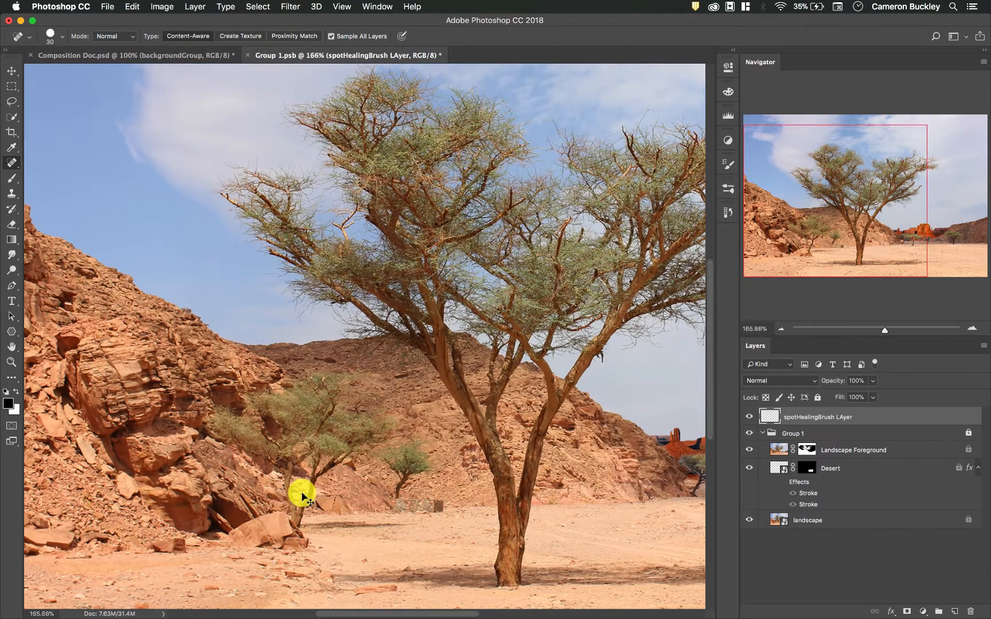
pyautogui.scroll(4, 271, 453)
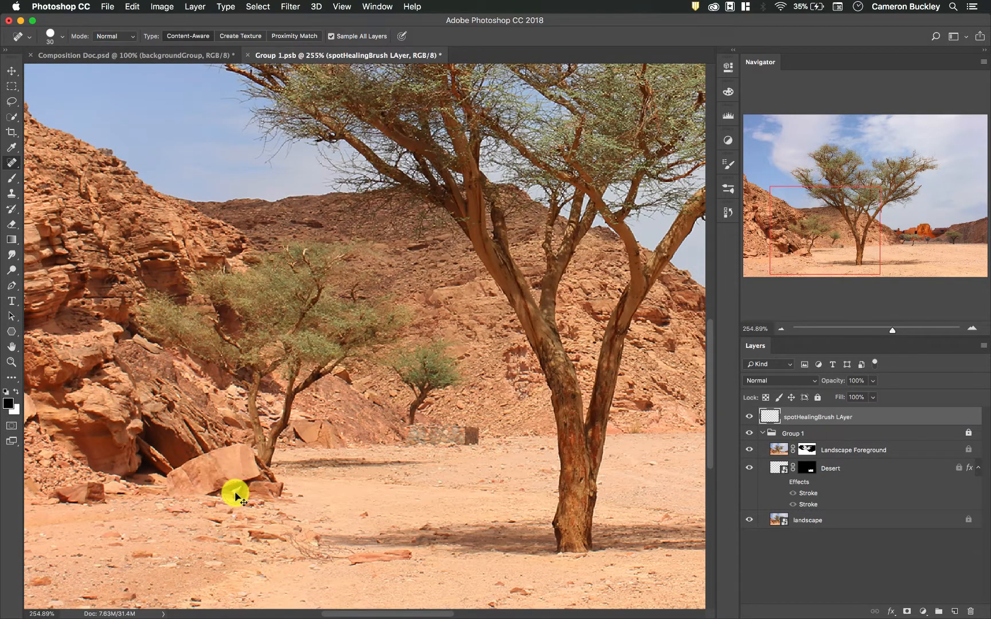
pyautogui.scroll(-5, 235, 496)
pyautogui.hscroll(-10, 233, 494)
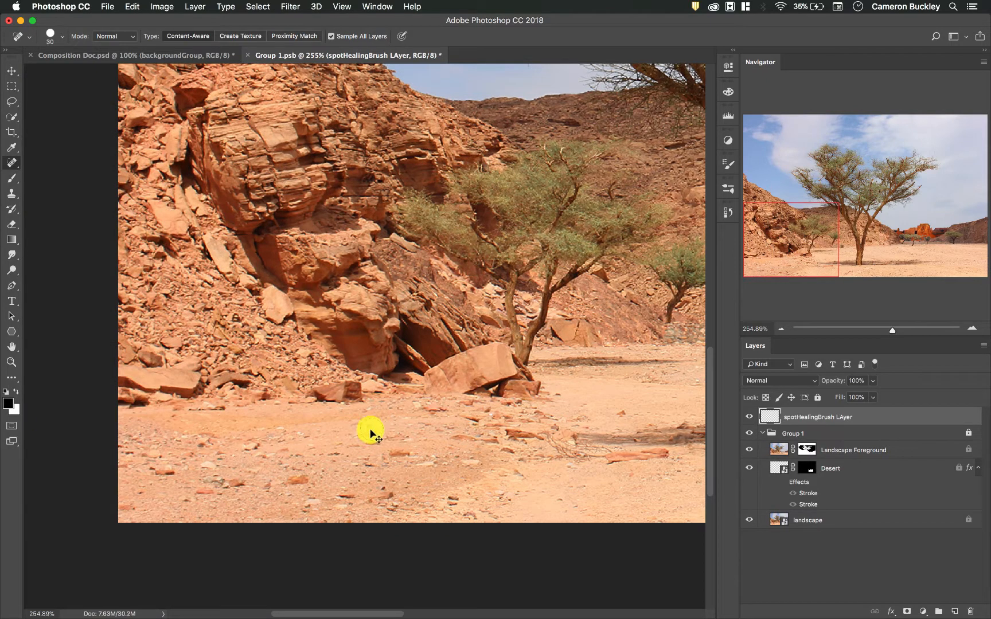
pyautogui.click(399, 455)
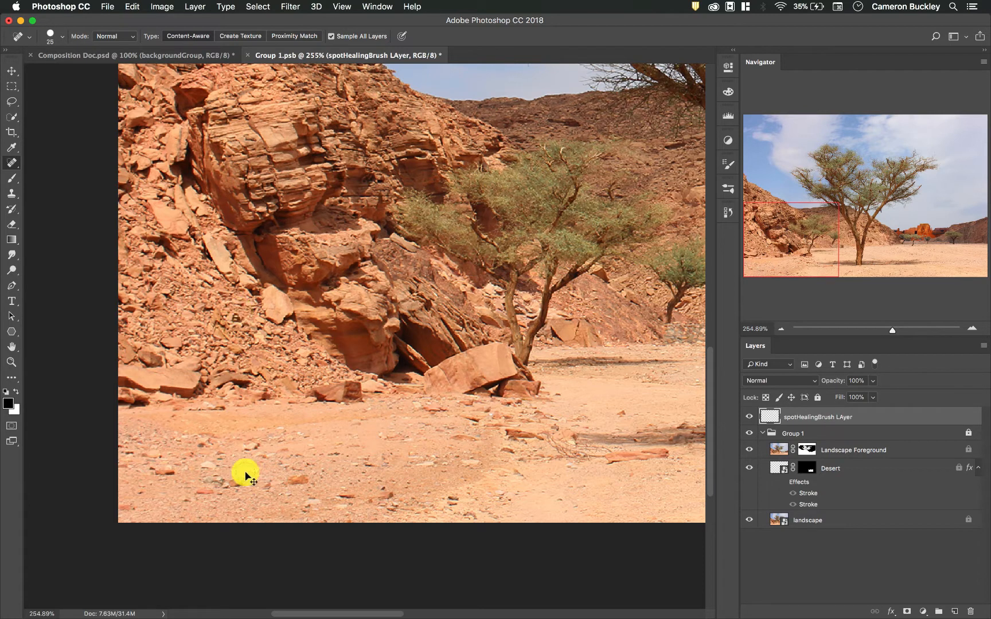
# - Heal a small stone on the sand just in front of the large tree's trunk with the 25 px Spot Healing Brush
pyautogui.scroll(5, 235, 488)
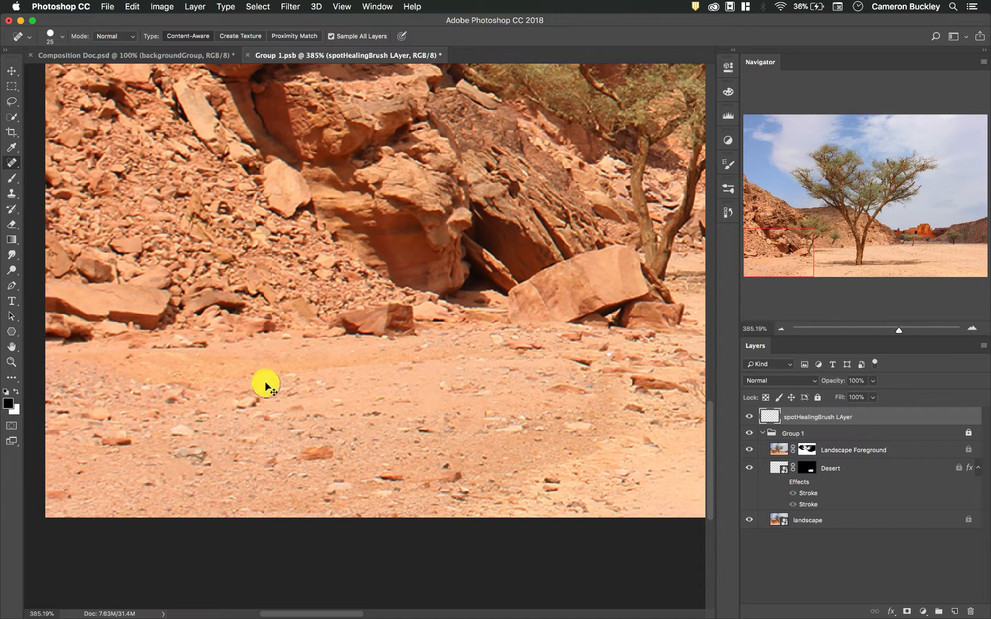
pyautogui.hscroll(15, 421, 420)
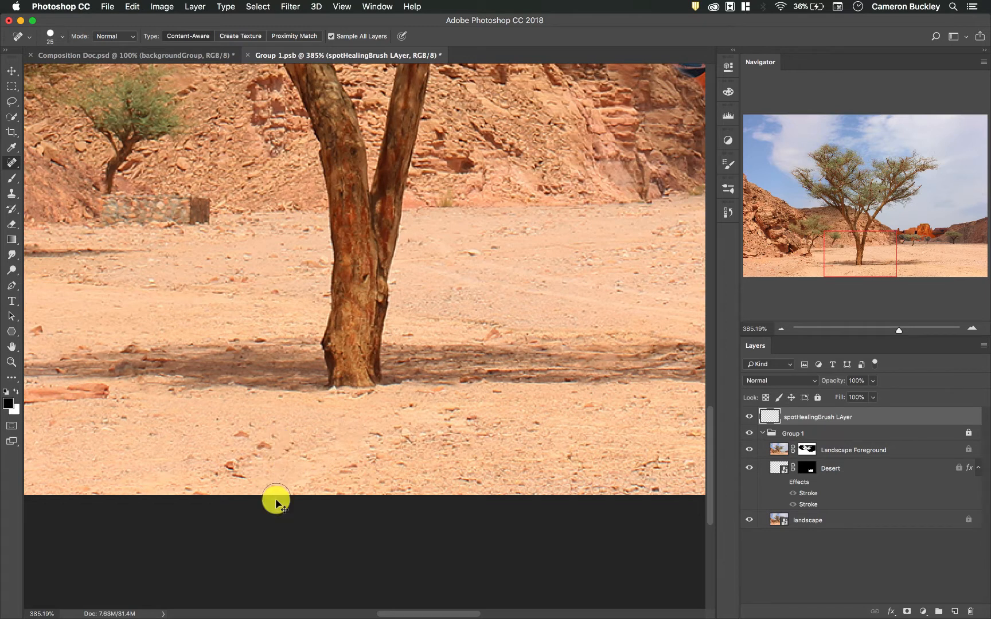
pyautogui.click(269, 446)
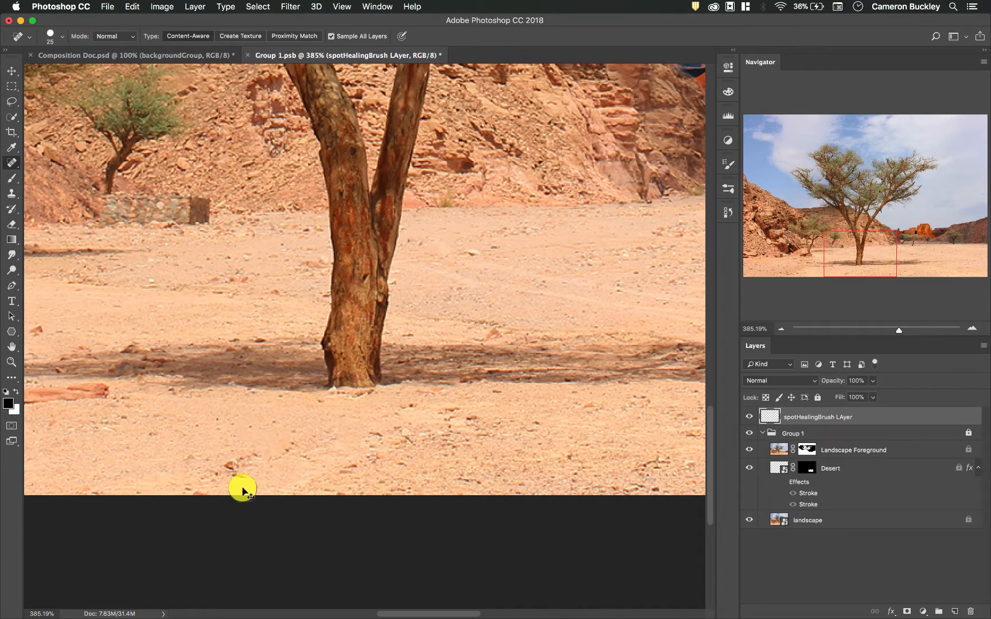
# - Toggle the visibility of the spotHealingBrush LAyer repeatedly to compare the sand before and after healing
pyautogui.click(748, 418)
pyautogui.click(748, 418)
pyautogui.click(748, 418)
pyautogui.click(748, 418)
pyautogui.scroll(-1, 644, 416)
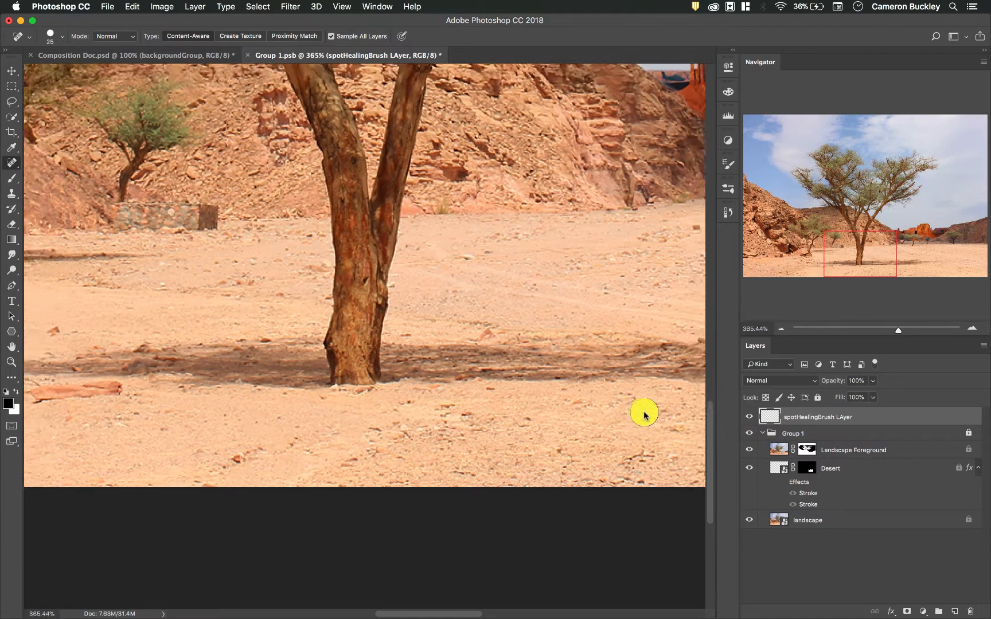
pyautogui.scroll(-5, 644, 416)
pyautogui.click(748, 418)
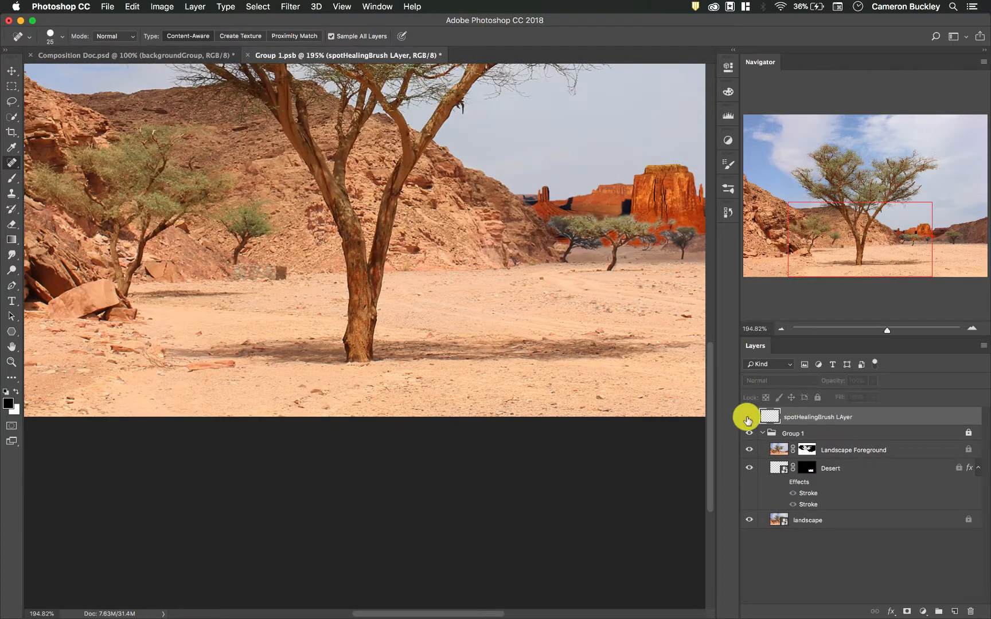